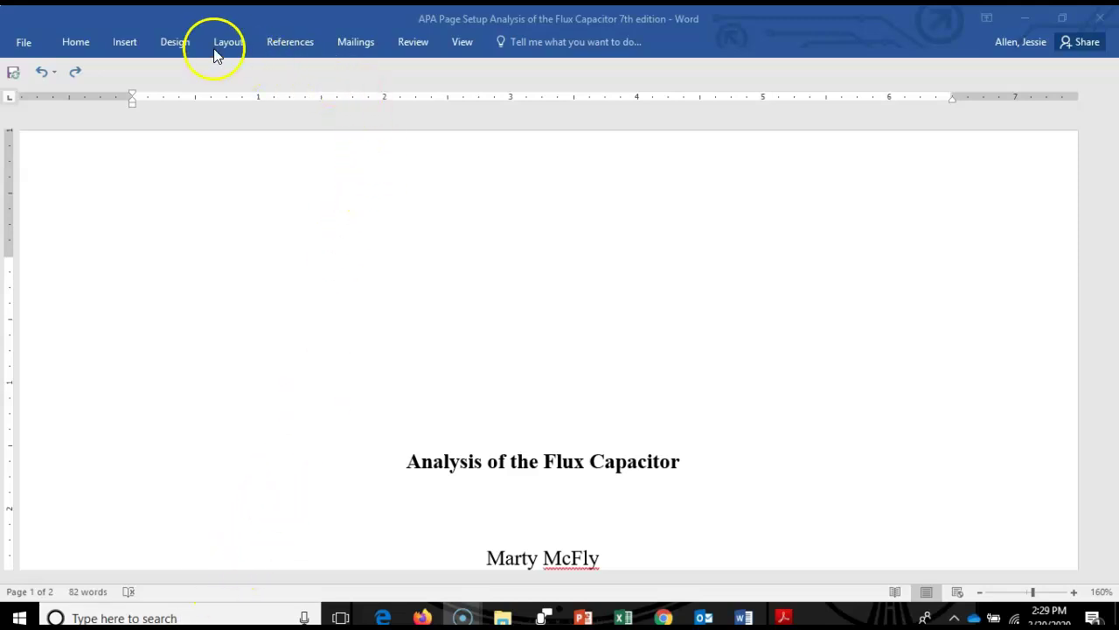
Insert a Plain Number 3 page number at the top right of the header
{"action": "left_click", "coordinate": [125, 48]}
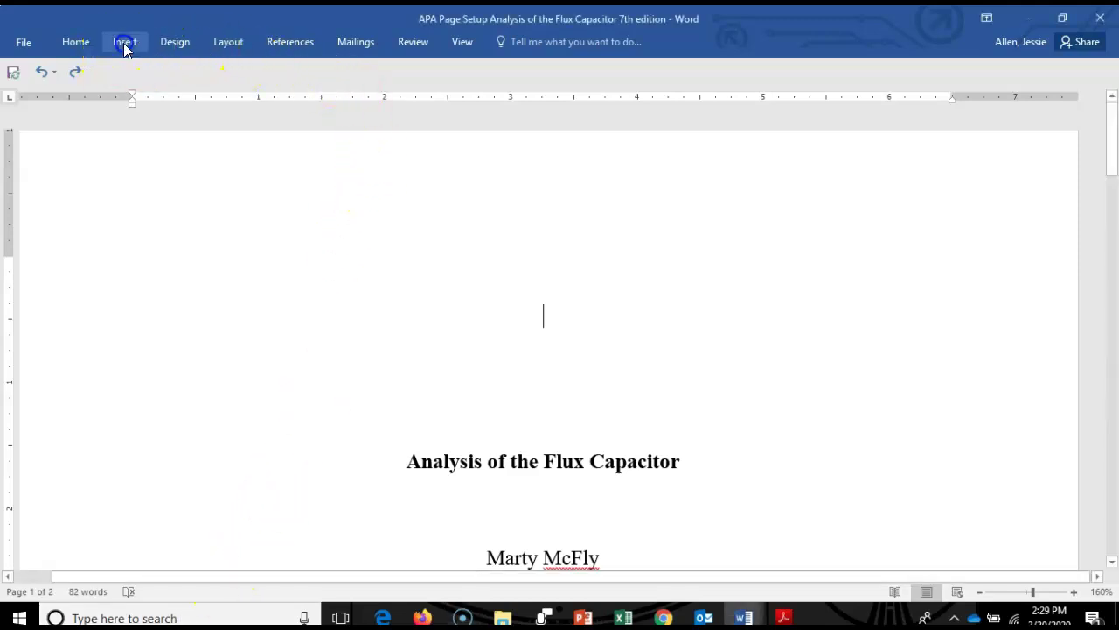
{"action": "left_click", "coordinate": [125, 49]}
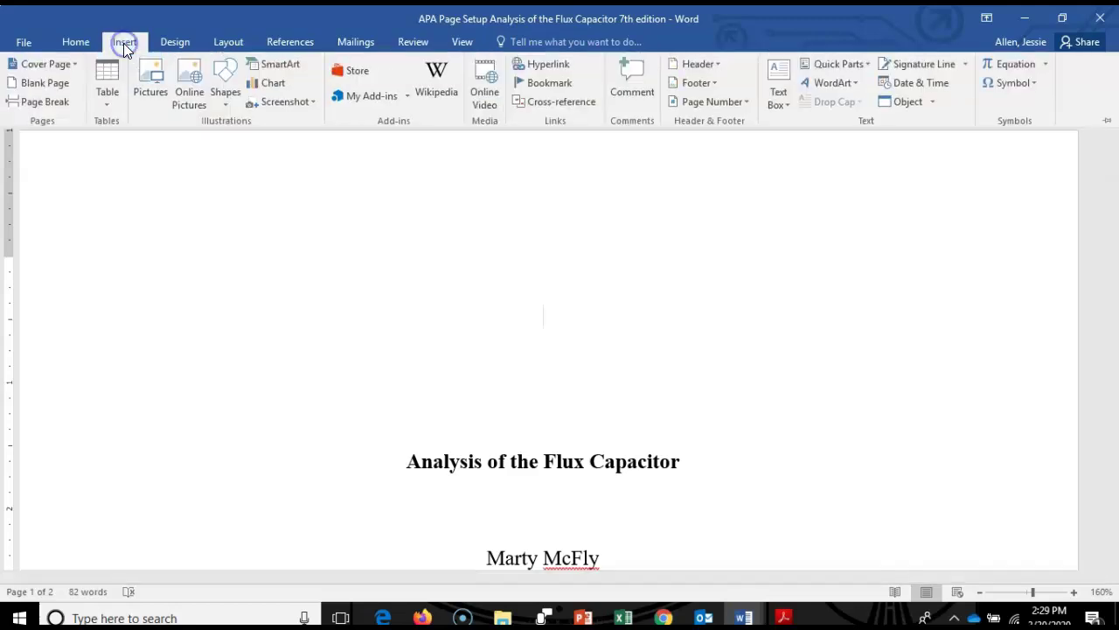
{"action": "left_click", "coordinate": [732, 103]}
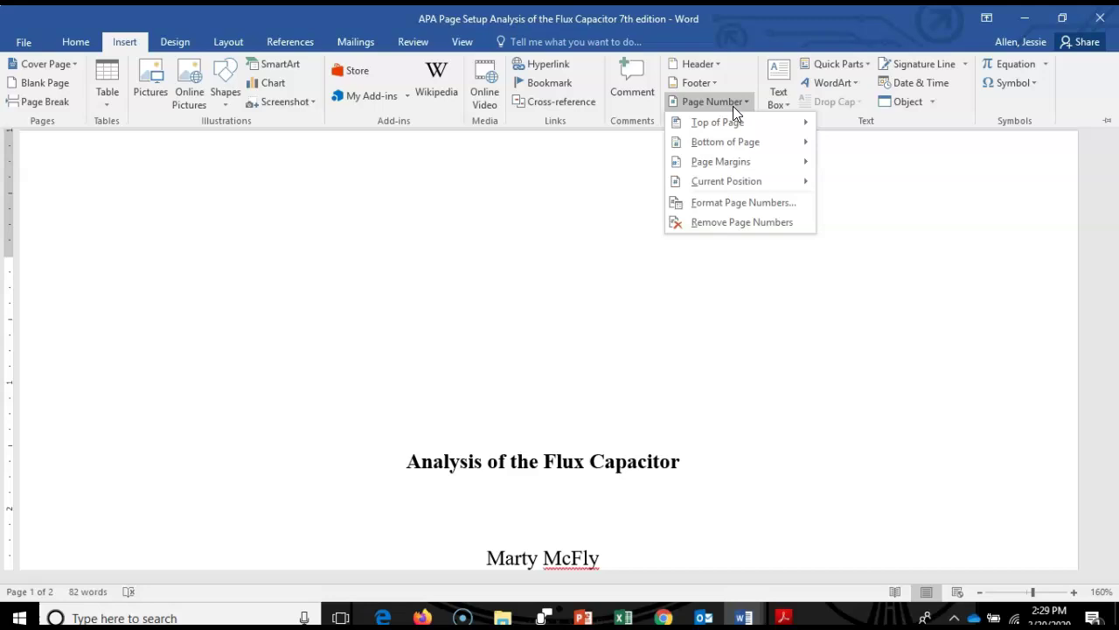
{"action": "left_click", "coordinate": [735, 122]}
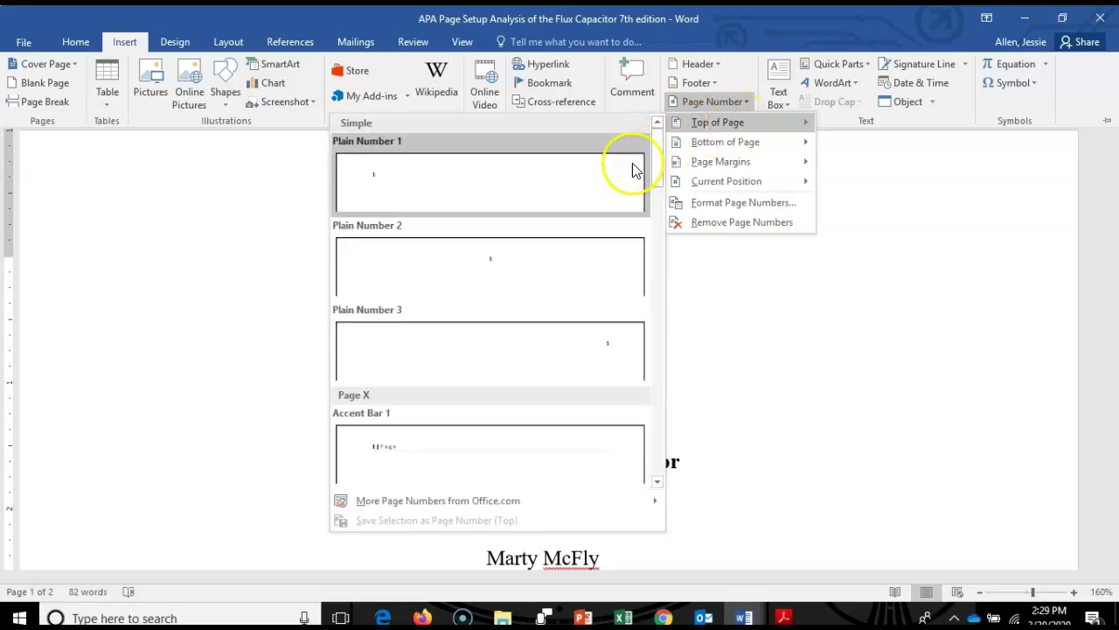
{"action": "left_click", "coordinate": [506, 354]}
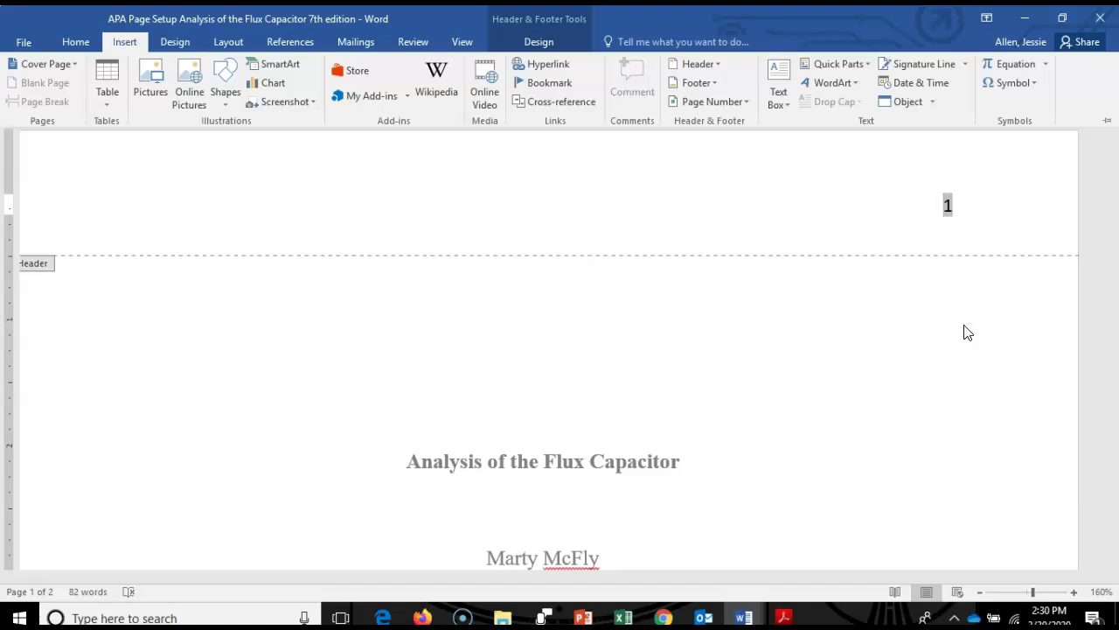
Set the header page number to Times New Roman 12 pt and close the header
{"action": "left_click", "coordinate": [946, 206]}
{"action": "double_click", "coordinate": [946, 205]}
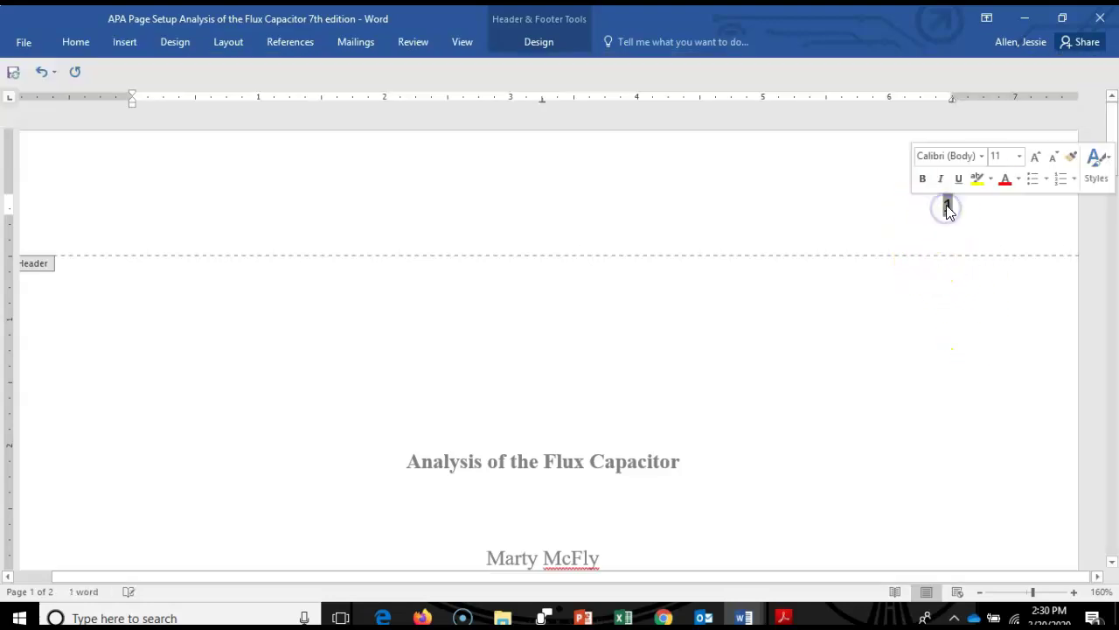
{"action": "left_click", "coordinate": [982, 158]}
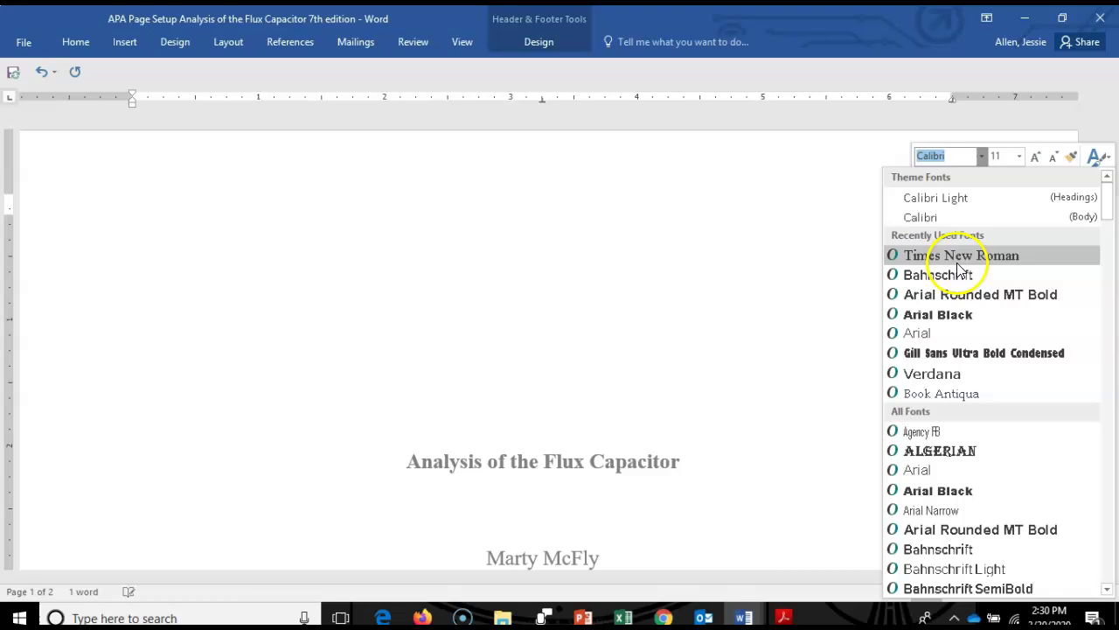
{"action": "left_click", "coordinate": [961, 255]}
{"action": "left_click", "coordinate": [1020, 158]}
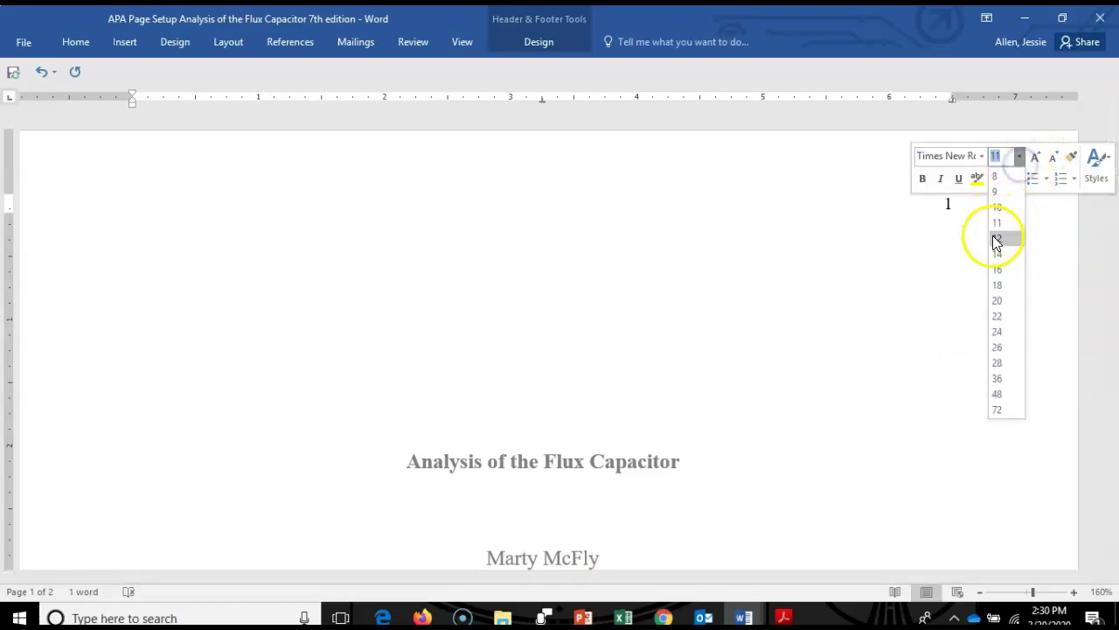
{"action": "left_click", "coordinate": [995, 237]}
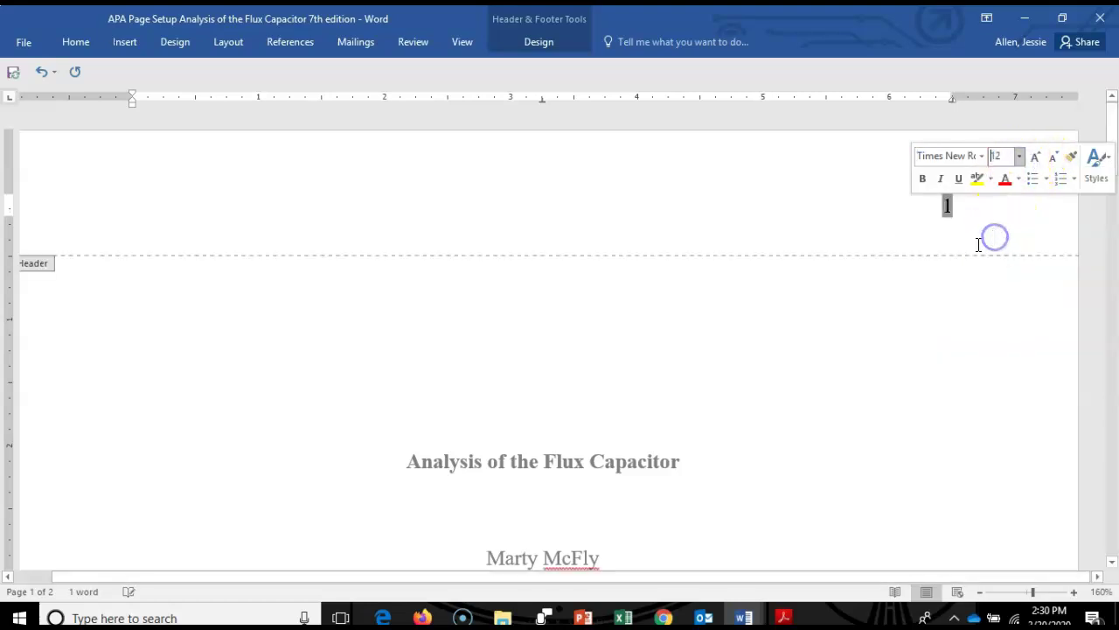
{"action": "left_click", "coordinate": [842, 332]}
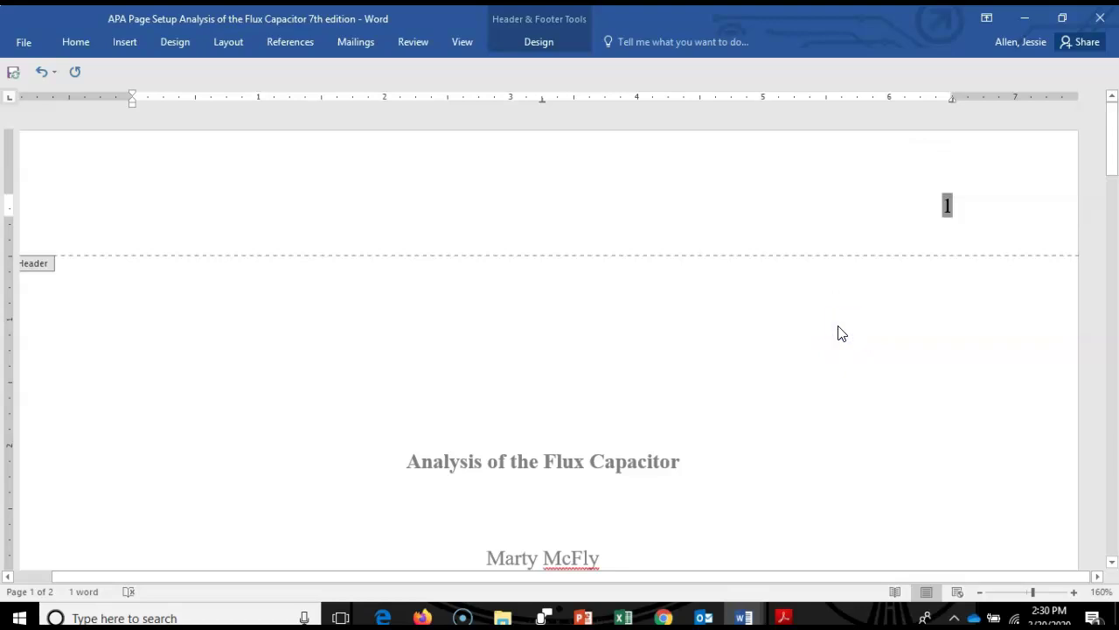
{"action": "double_click", "coordinate": [838, 328]}
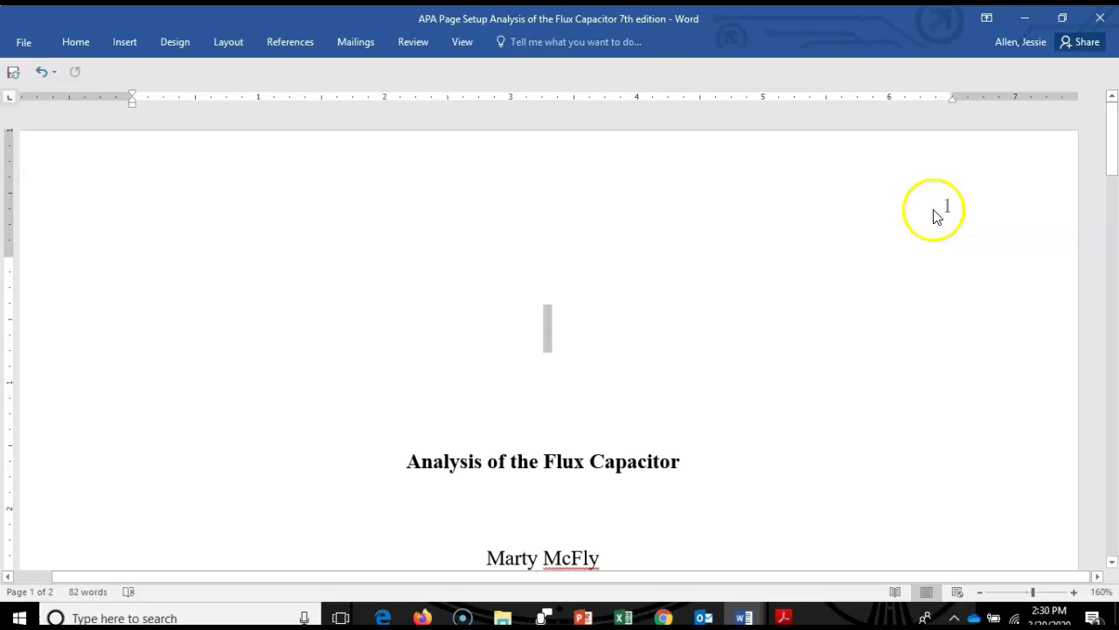
Reopen the header and type the running head 'ANALYSIS OF THE FLUX CAPACITOR' before the page number
{"action": "double_click", "coordinate": [935, 212]}
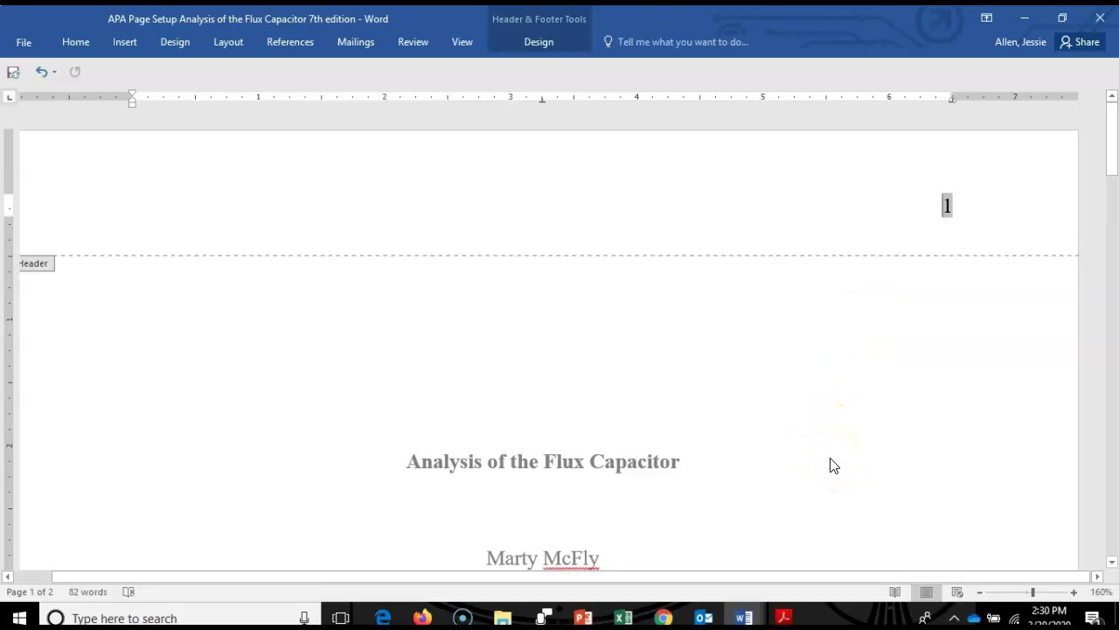
{"action": "type", "text": "ANALYSIS "}
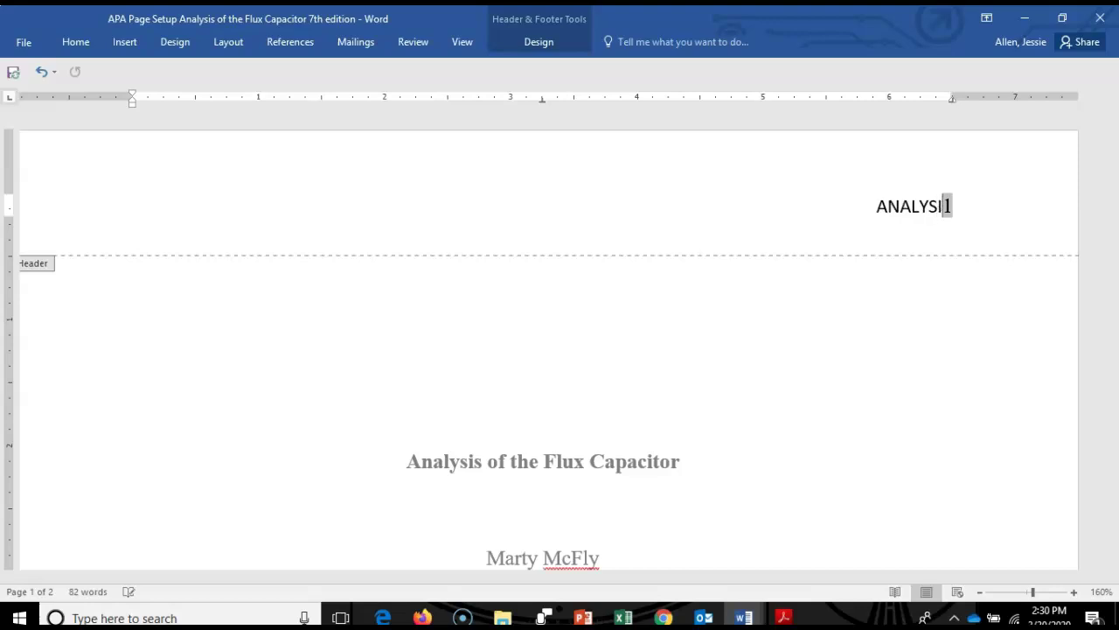
{"action": "type", "text": "O"}
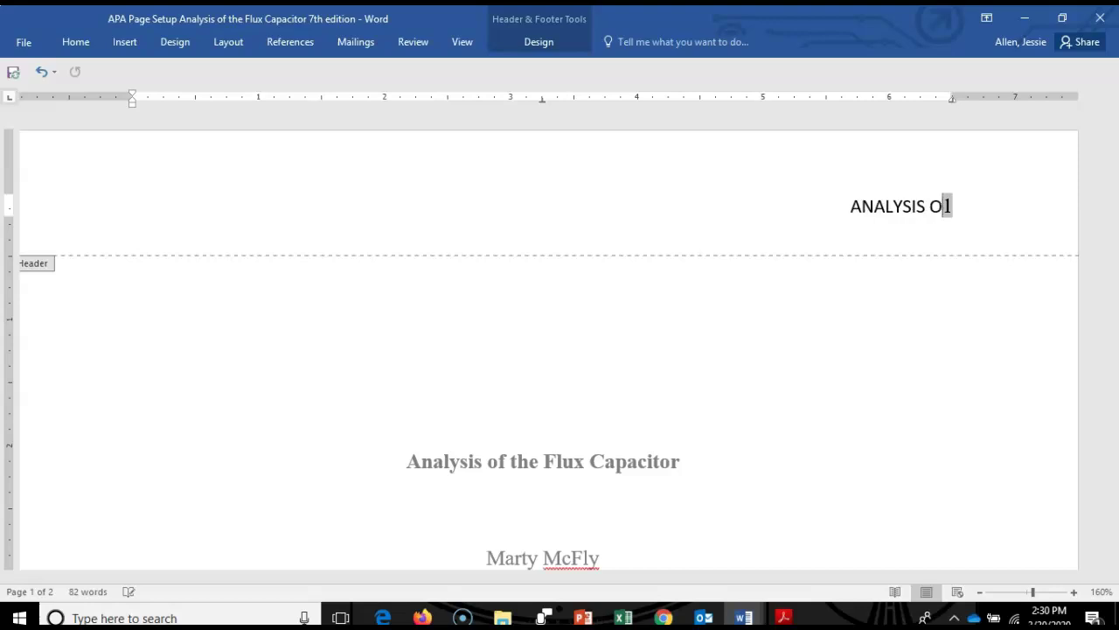
{"action": "type", "text": "F THE "}
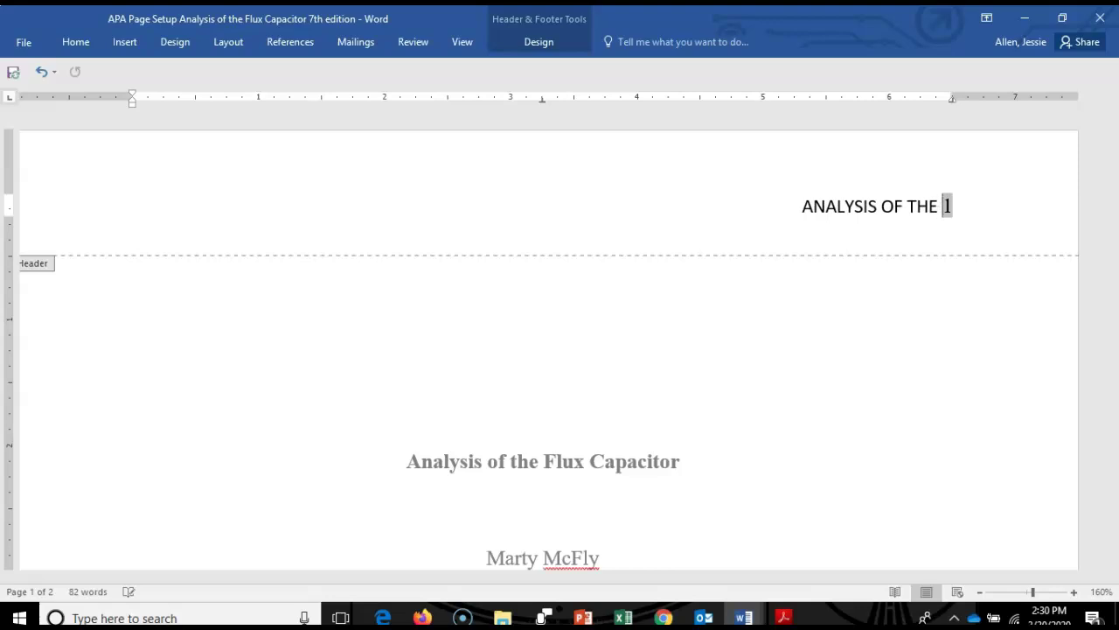
{"action": "type", "text": "FLUX C"}
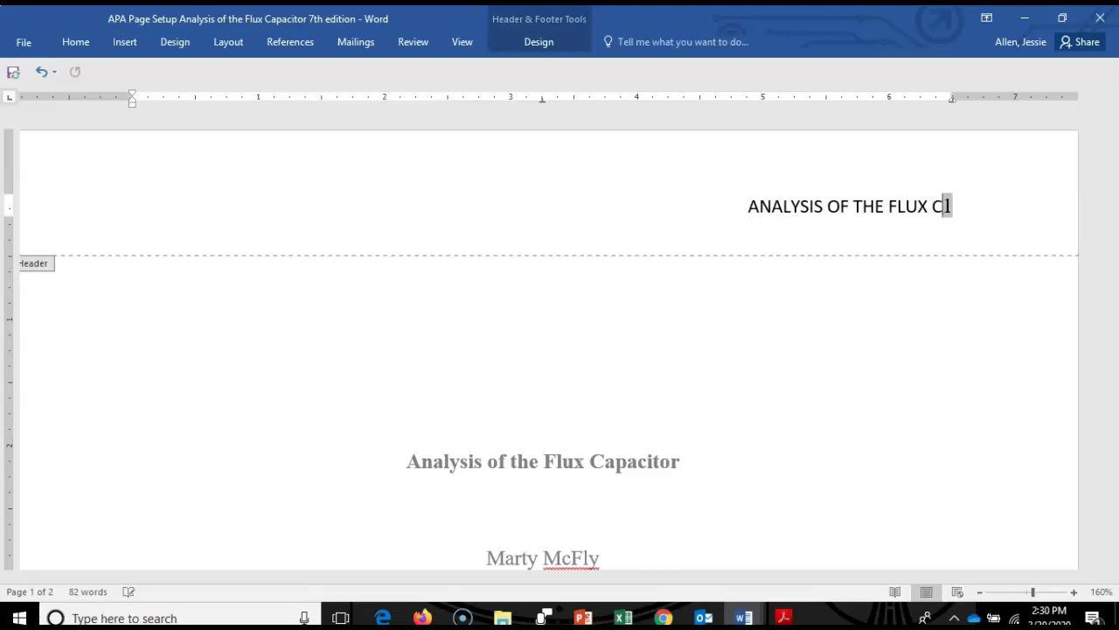
{"action": "type", "text": "APA"}
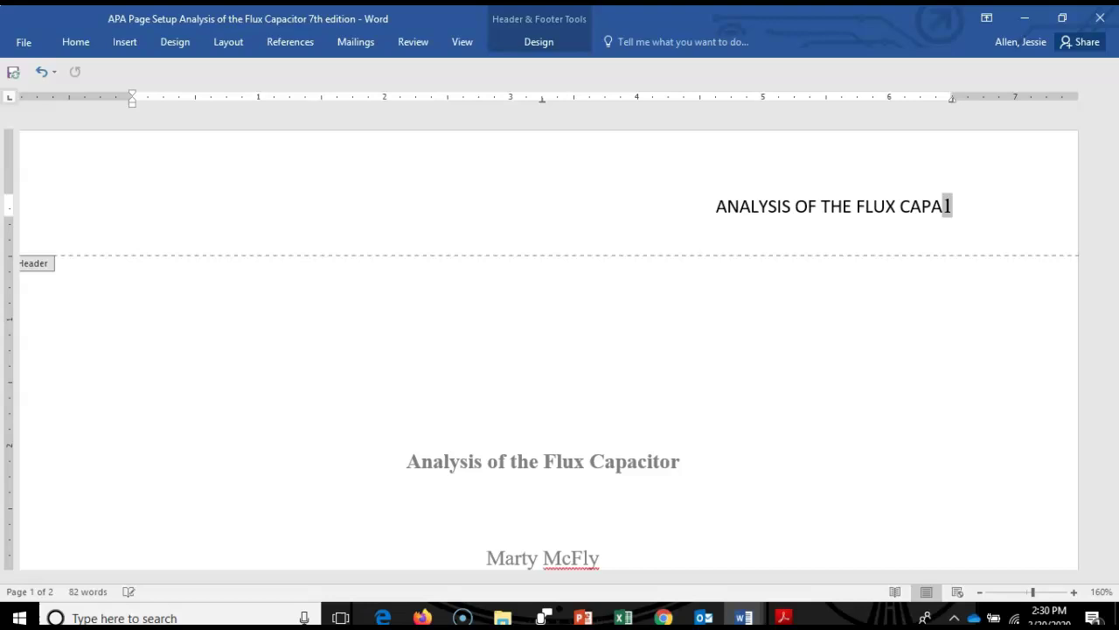
{"action": "type", "text": "CITO"}
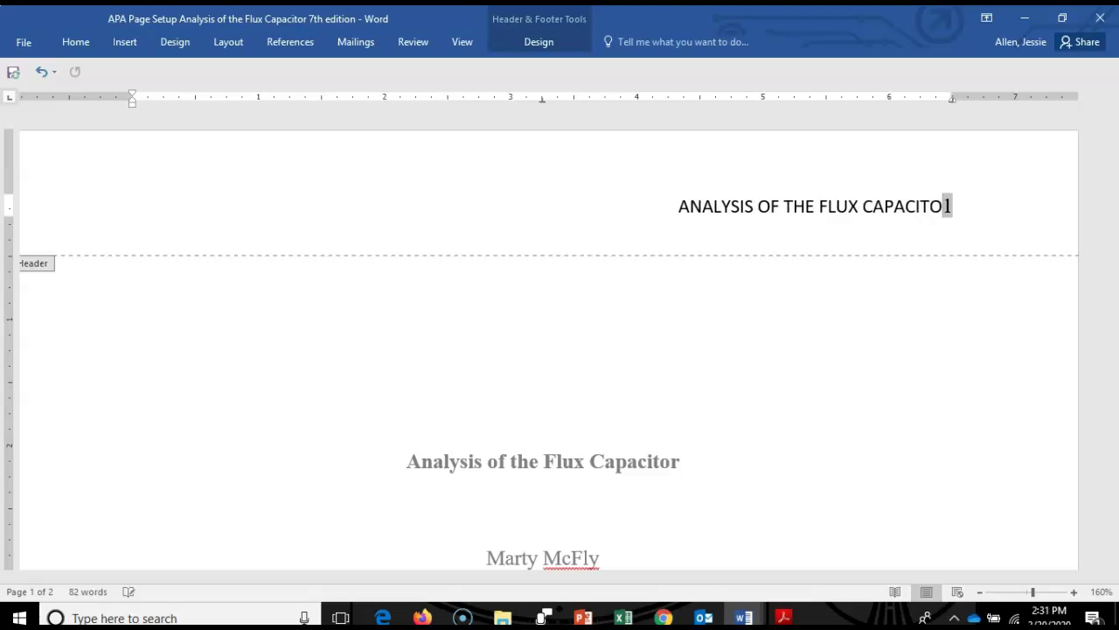
{"action": "type", "text": "R"}
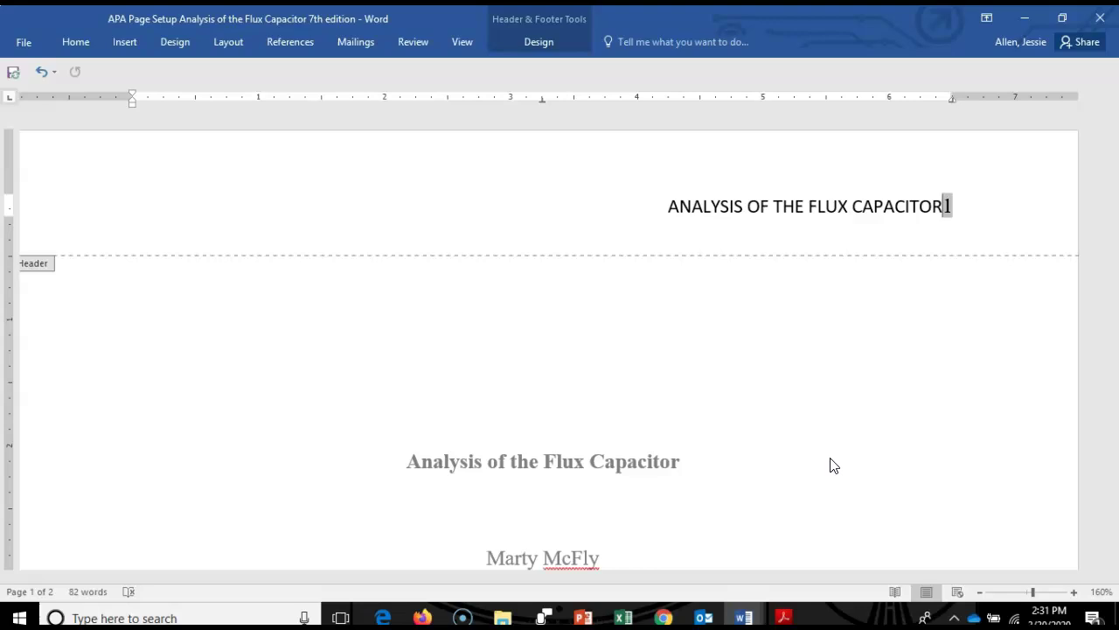
Left-align the running head, format the header line as Times New Roman 12 pt, and close the header
{"action": "key", "text": "Tab"}
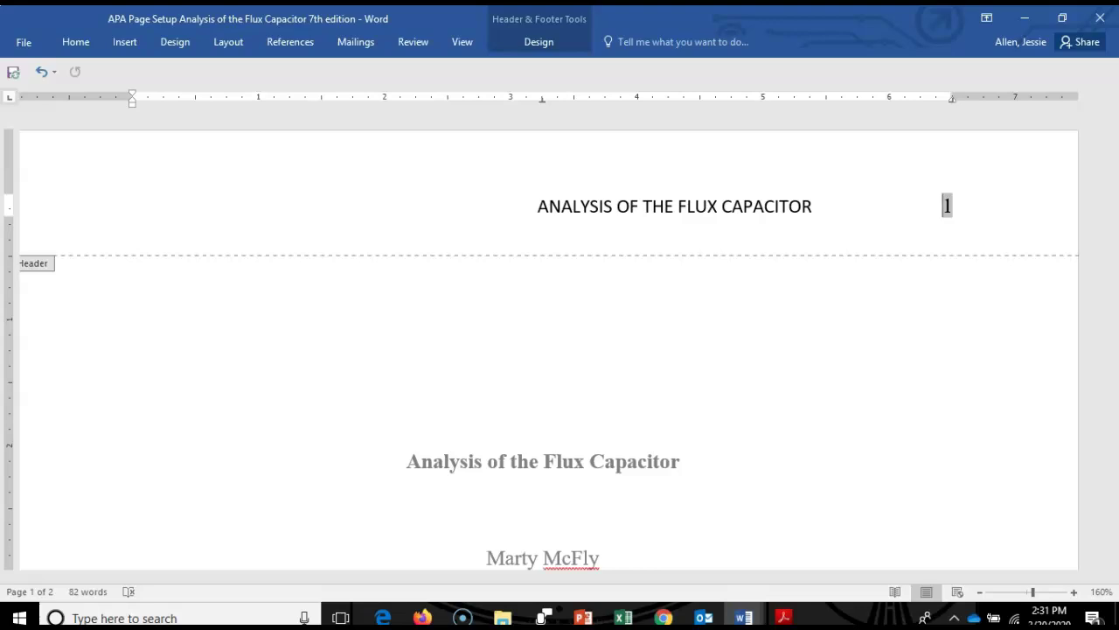
{"action": "key", "text": "BackSpace"}
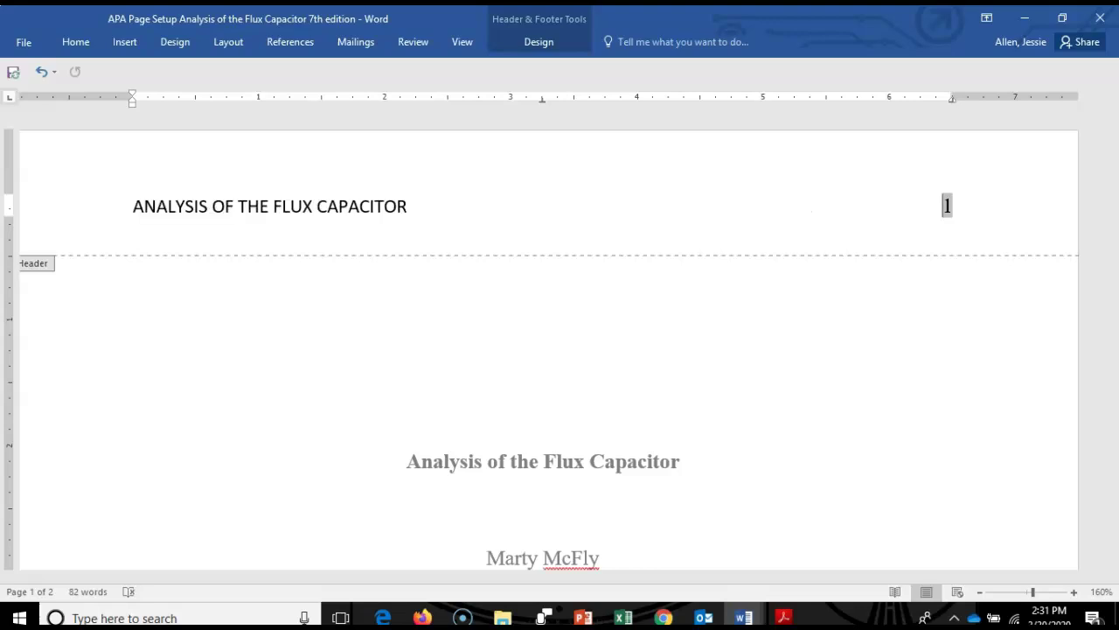
{"action": "triple_click", "coordinate": [358, 205]}
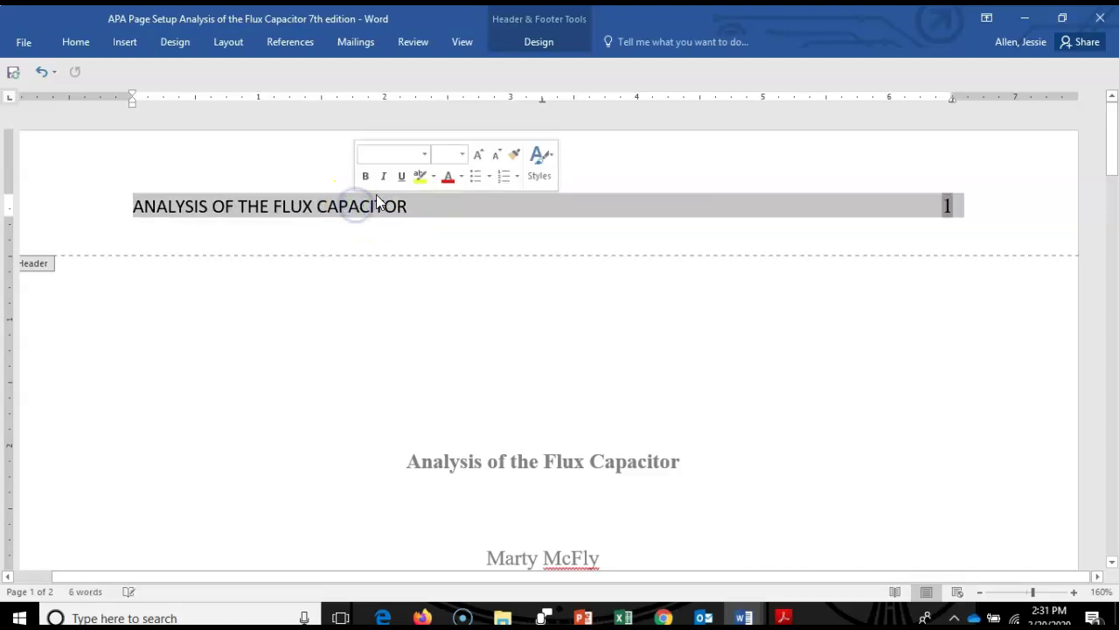
{"action": "left_click", "coordinate": [425, 158]}
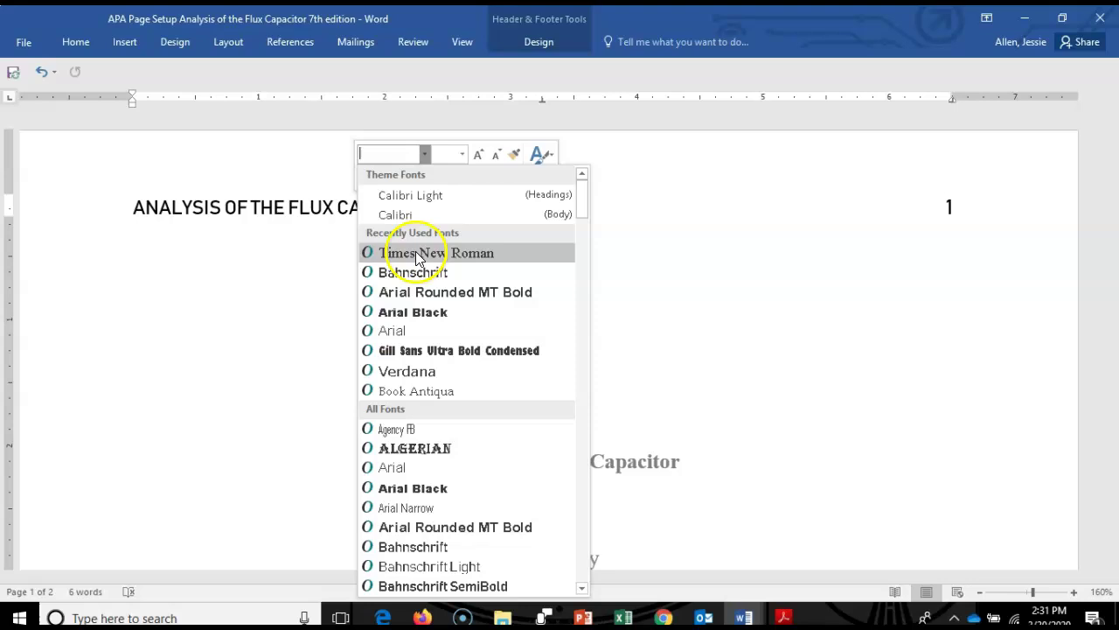
{"action": "left_click", "coordinate": [417, 251]}
{"action": "left_click", "coordinate": [461, 154]}
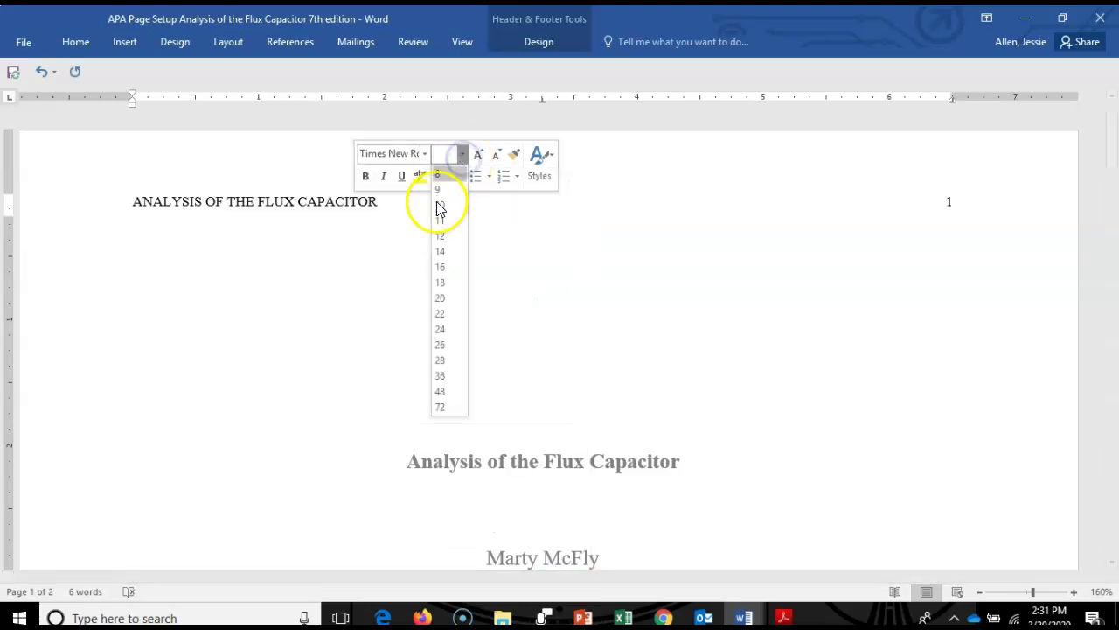
{"action": "left_click", "coordinate": [439, 236]}
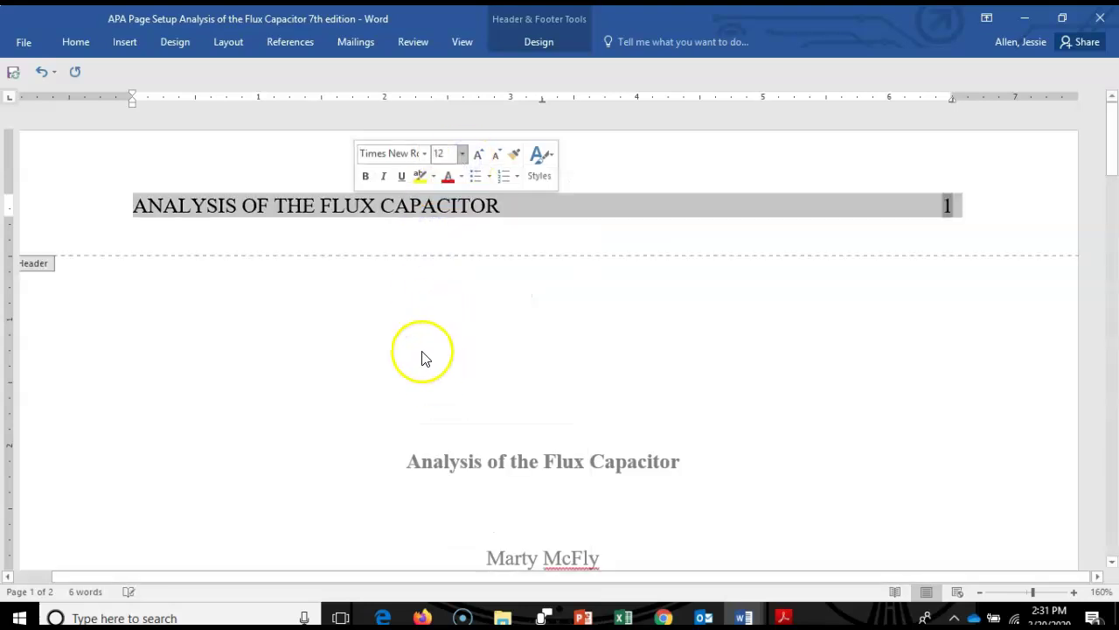
{"action": "double_click", "coordinate": [421, 351]}
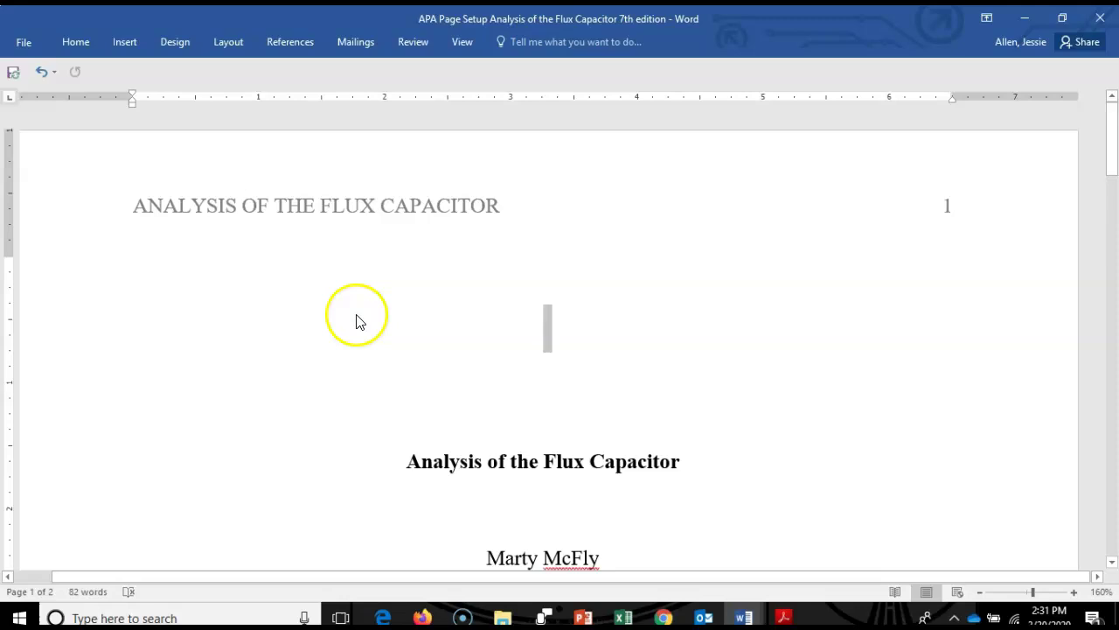
{"action": "scroll", "coordinate": [355, 322], "scroll_direction": "down", "scroll_amount": 1}
{"action": "scroll", "coordinate": [350, 323], "scroll_direction": "down", "scroll_amount": 5}
{"action": "scroll", "coordinate": [335, 330], "scroll_direction": "down", "scroll_amount": 5}
{"action": "scroll", "coordinate": [317, 349], "scroll_direction": "down", "scroll_amount": 3}
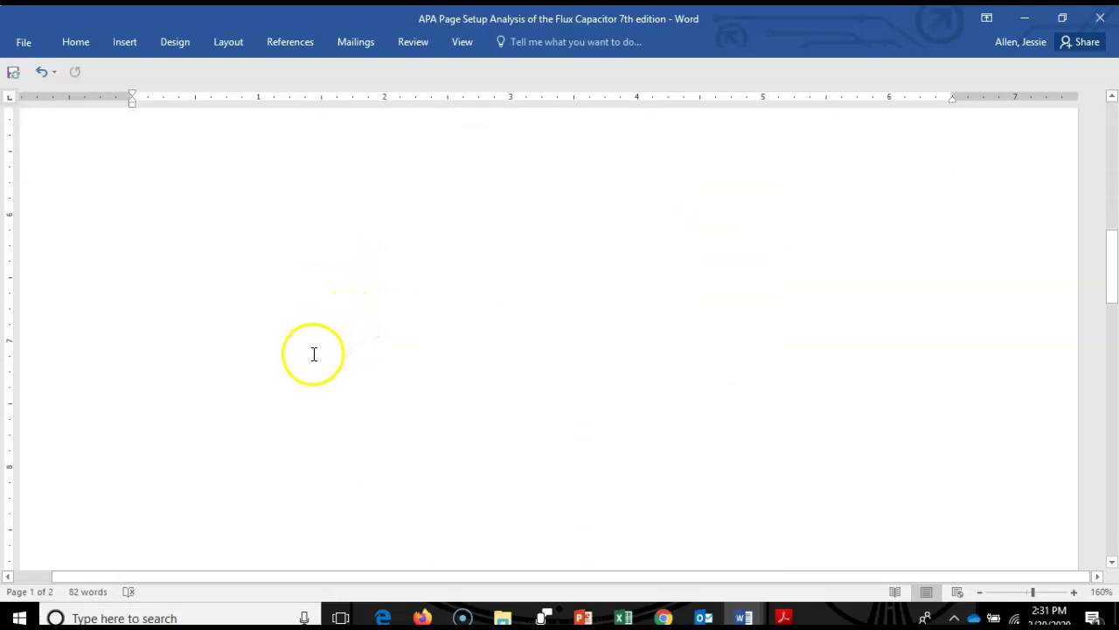
{"action": "scroll", "coordinate": [312, 352], "scroll_direction": "down", "scroll_amount": 3}
{"action": "scroll", "coordinate": [312, 363], "scroll_direction": "down", "scroll_amount": 3}
{"action": "scroll", "coordinate": [315, 376], "scroll_direction": "down", "scroll_amount": 2}
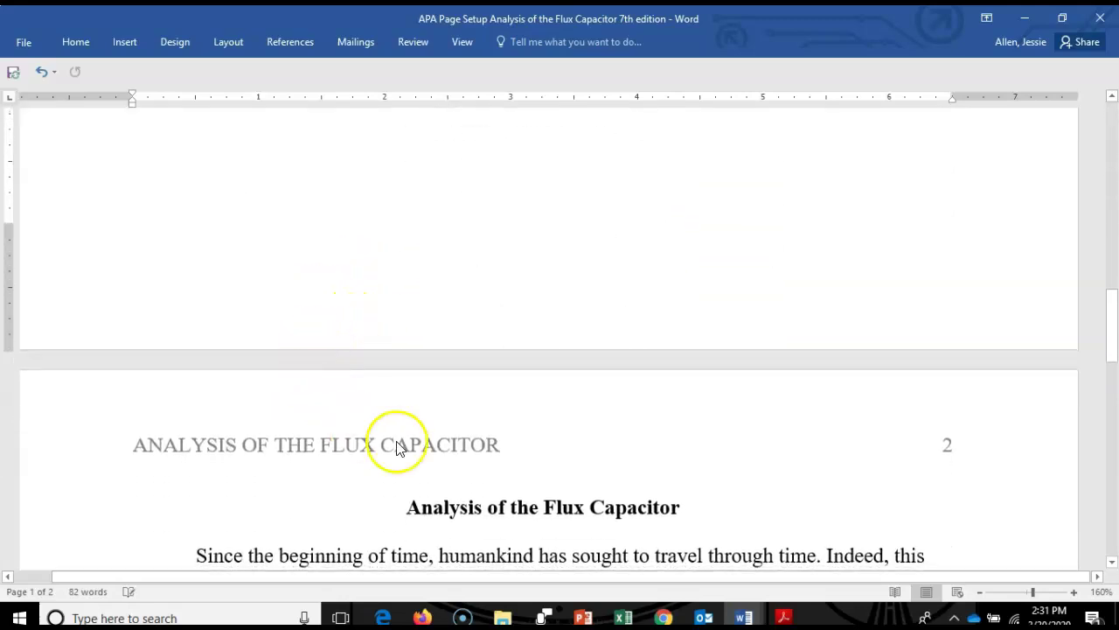
{"action": "scroll", "coordinate": [399, 441], "scroll_direction": "up", "scroll_amount": 2}
{"action": "scroll", "coordinate": [399, 438], "scroll_direction": "up", "scroll_amount": 3}
{"action": "scroll", "coordinate": [397, 437], "scroll_direction": "up", "scroll_amount": 2}
{"action": "scroll", "coordinate": [396, 435], "scroll_direction": "up", "scroll_amount": 2}
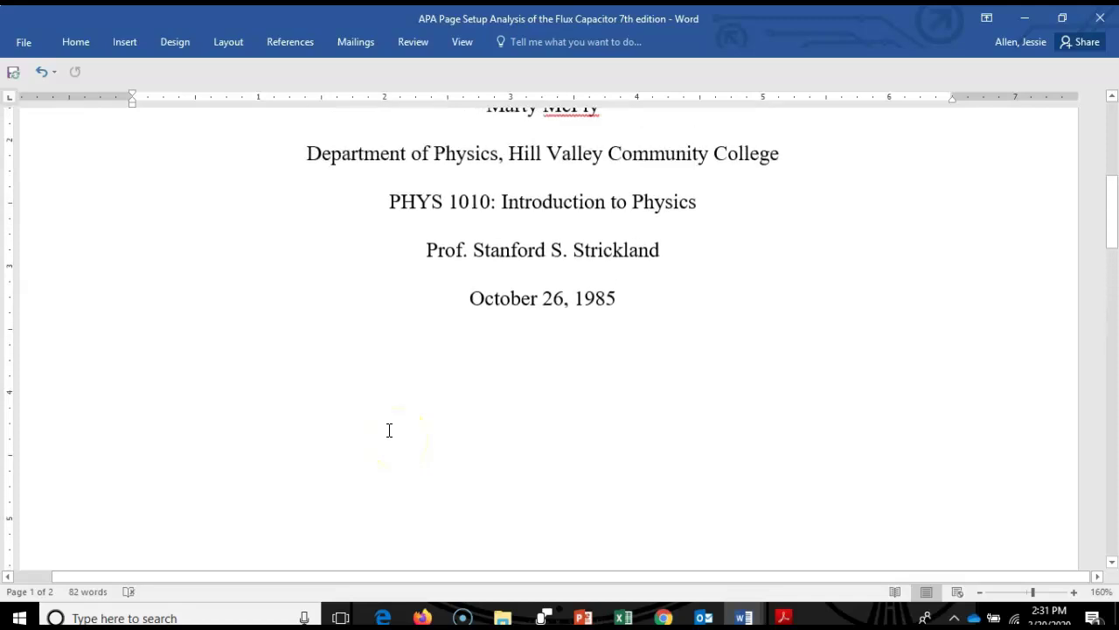
{"action": "scroll", "coordinate": [389, 430], "scroll_direction": "up", "scroll_amount": 2}
{"action": "scroll", "coordinate": [320, 399], "scroll_direction": "up", "scroll_amount": 2}
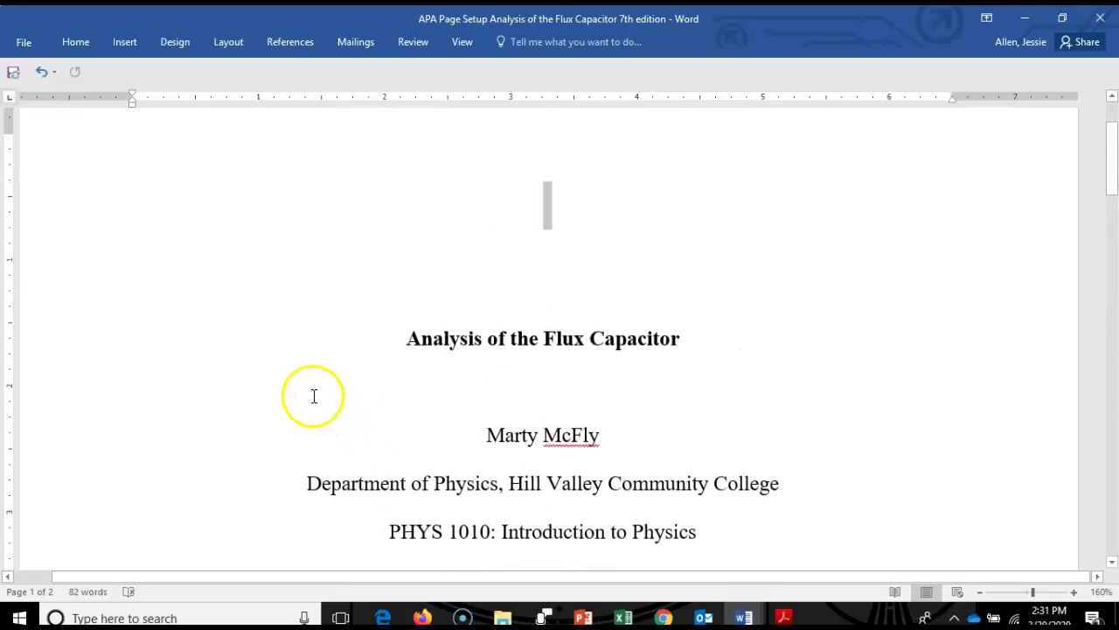
{"action": "scroll", "coordinate": [312, 394], "scroll_direction": "up", "scroll_amount": 2}
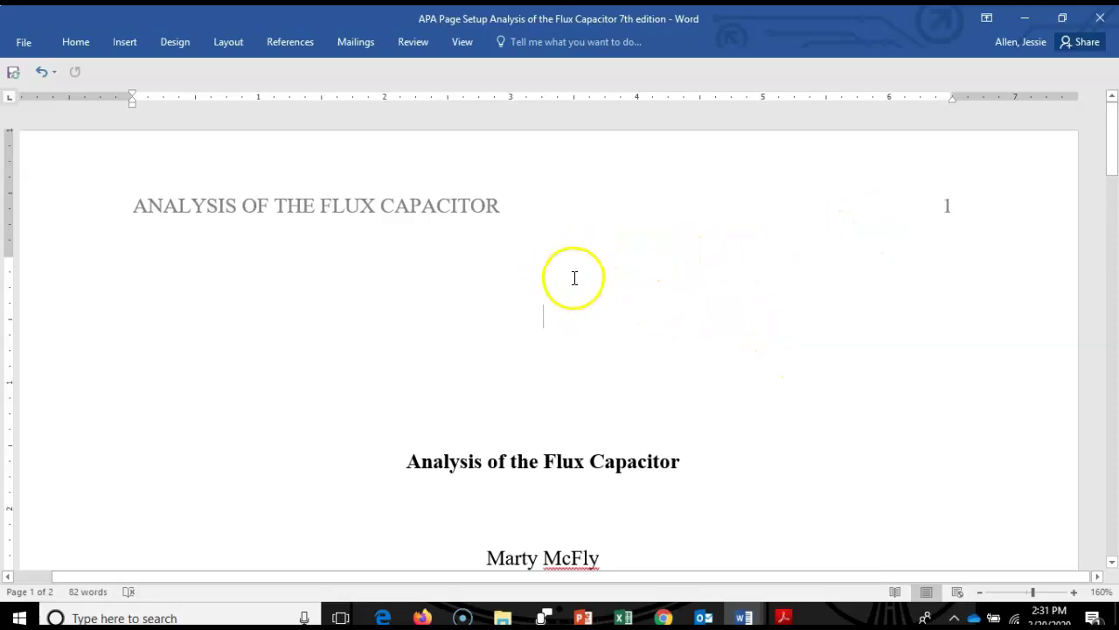
{"action": "scroll", "coordinate": [396, 322], "scroll_direction": "down", "scroll_amount": 1}
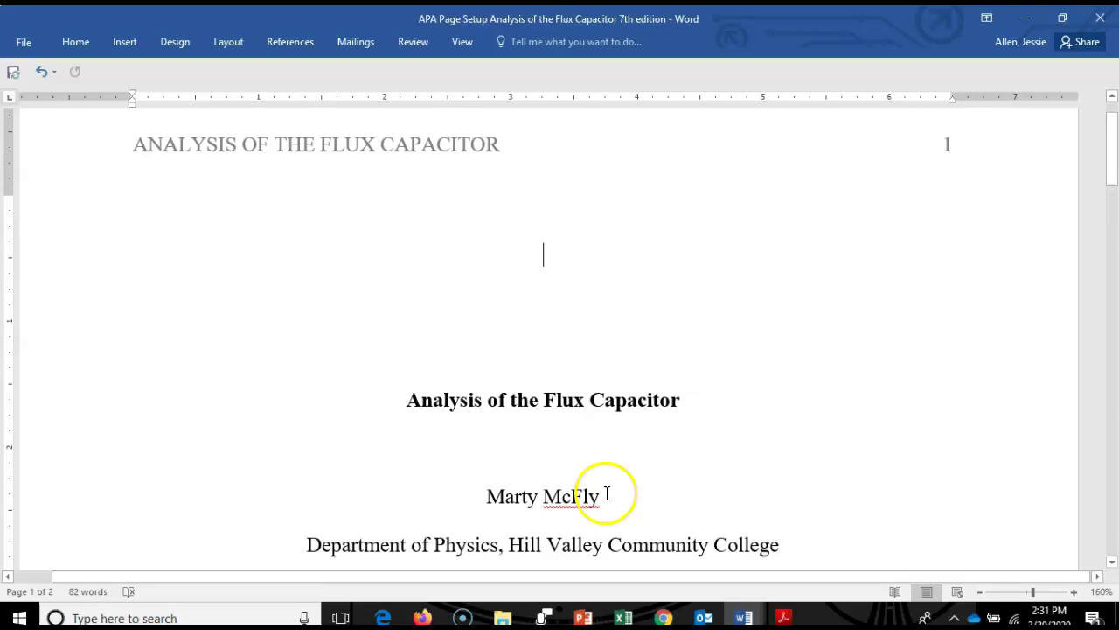
{"action": "scroll", "coordinate": [376, 472], "scroll_direction": "down", "scroll_amount": 1}
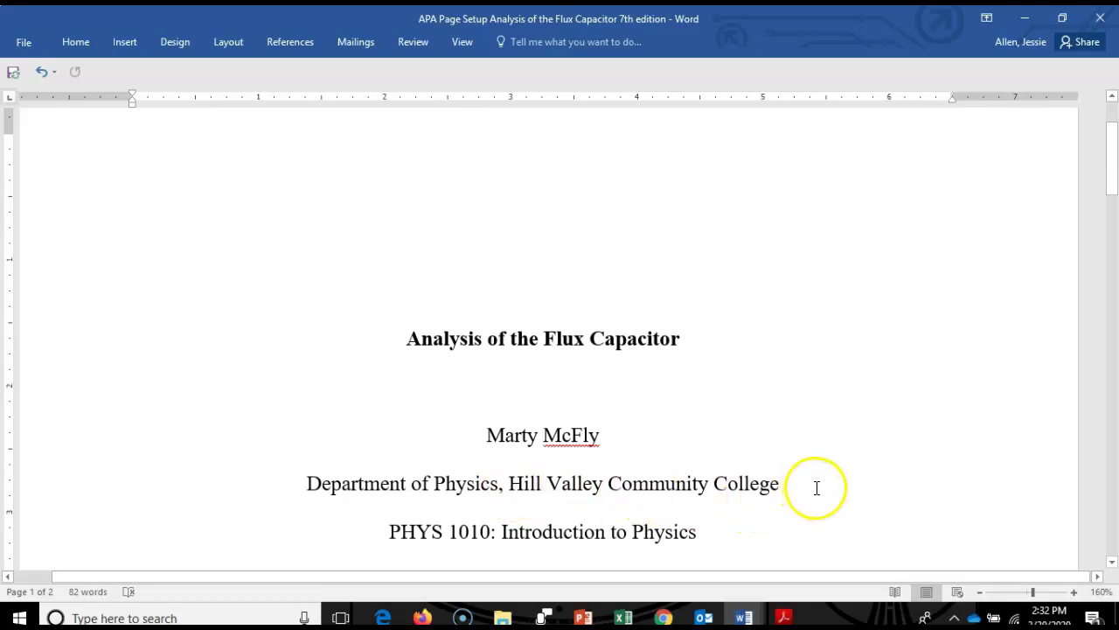
{"action": "scroll", "coordinate": [817, 487], "scroll_direction": "down", "scroll_amount": 2}
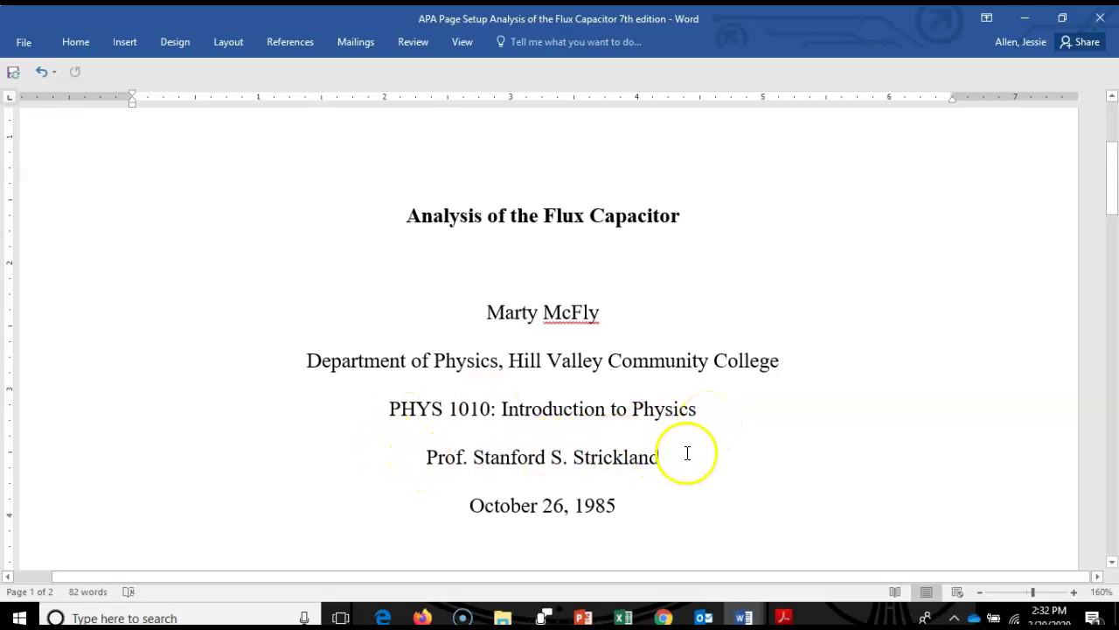
{"action": "scroll", "coordinate": [687, 453], "scroll_direction": "down", "scroll_amount": 1}
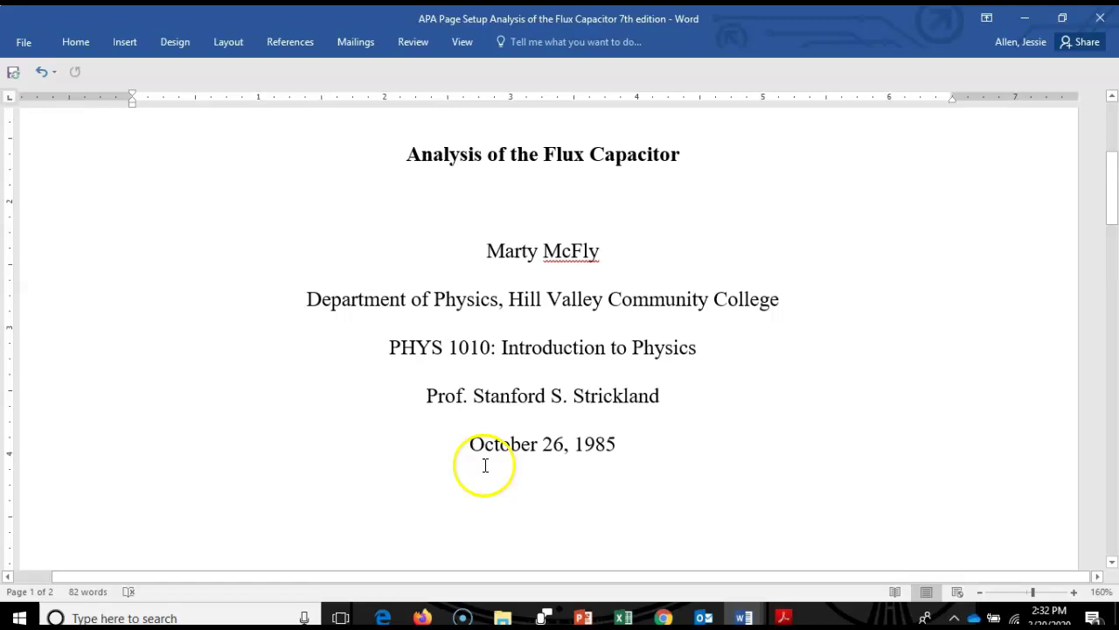
{"action": "scroll", "coordinate": [396, 467], "scroll_direction": "up", "scroll_amount": 1}
{"action": "scroll", "coordinate": [369, 461], "scroll_direction": "up", "scroll_amount": 1}
{"action": "scroll", "coordinate": [525, 411], "scroll_direction": "up", "scroll_amount": 2}
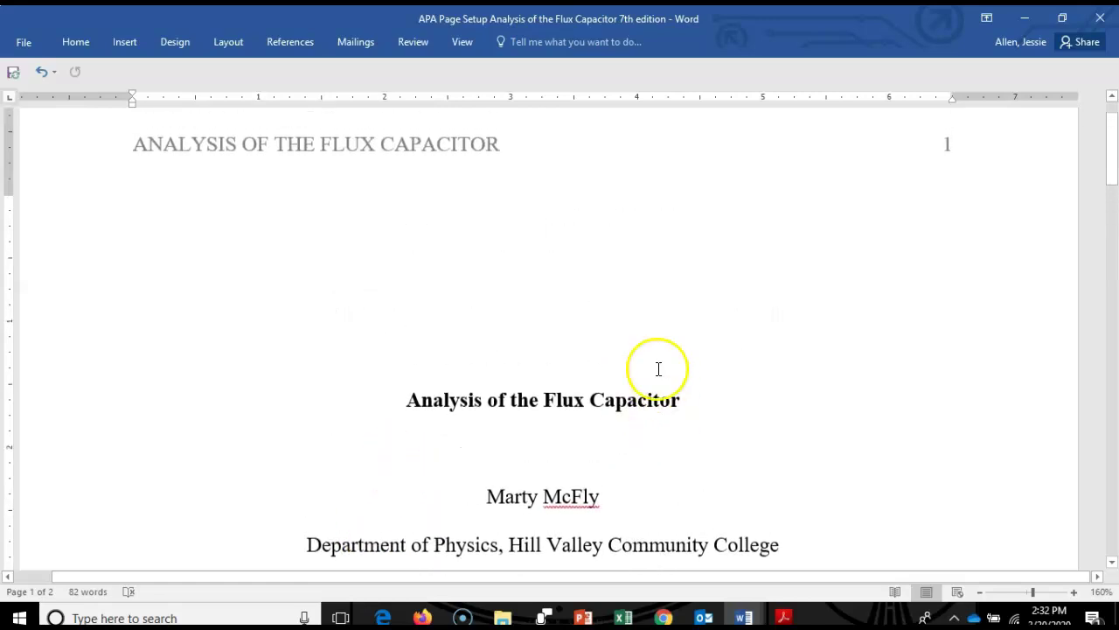
{"action": "scroll", "coordinate": [589, 457], "scroll_direction": "down", "scroll_amount": 2}
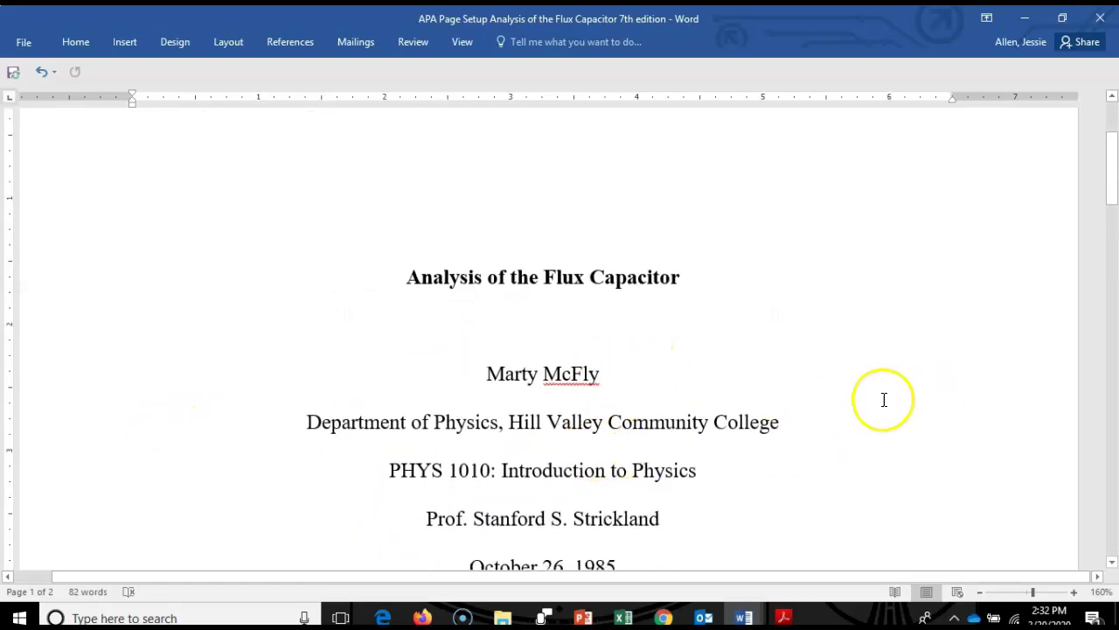
{"action": "scroll", "coordinate": [456, 442], "scroll_direction": "up", "scroll_amount": 1}
{"action": "scroll", "coordinate": [549, 437], "scroll_direction": "up", "scroll_amount": 1}
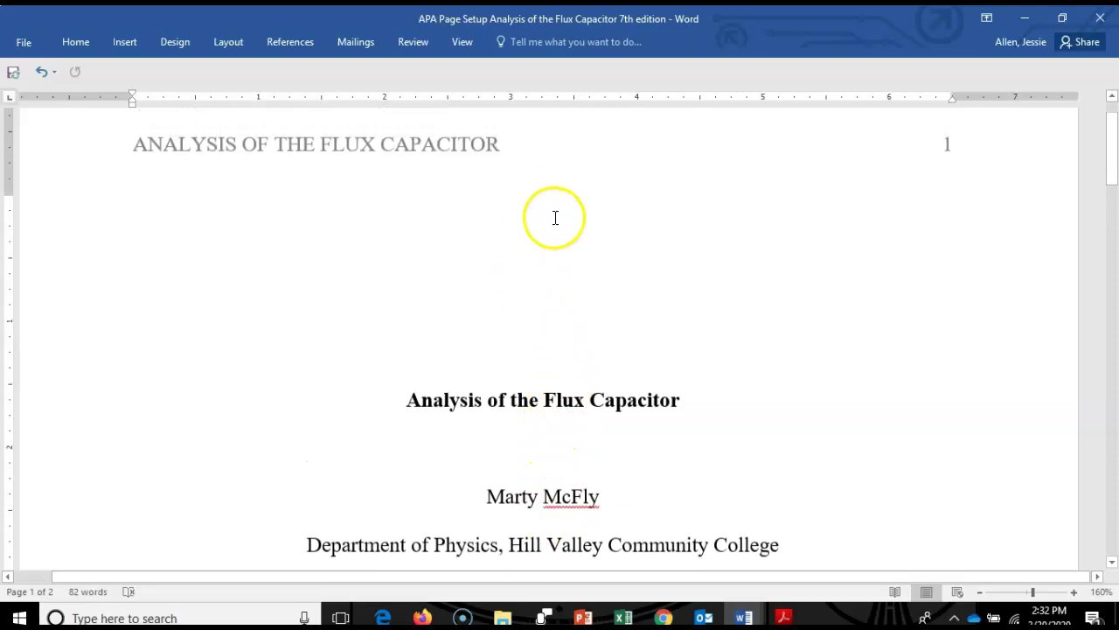
Scroll to the top of page 2, where the running head shows page number 2
{"action": "scroll", "coordinate": [507, 375], "scroll_direction": "down", "scroll_amount": 1}
{"action": "scroll", "coordinate": [505, 393], "scroll_direction": "down", "scroll_amount": 2}
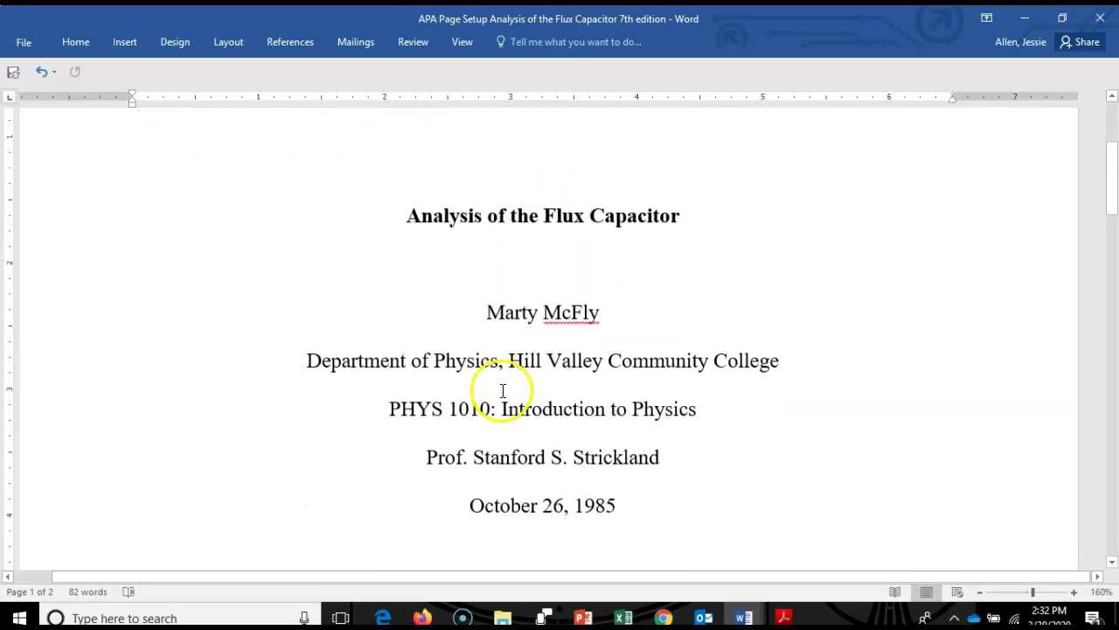
{"action": "scroll", "coordinate": [402, 369], "scroll_direction": "down", "scroll_amount": 2}
{"action": "scroll", "coordinate": [402, 369], "scroll_direction": "down", "scroll_amount": 3}
{"action": "scroll", "coordinate": [402, 369], "scroll_direction": "down", "scroll_amount": 2}
{"action": "scroll", "coordinate": [402, 369], "scroll_direction": "down", "scroll_amount": 2}
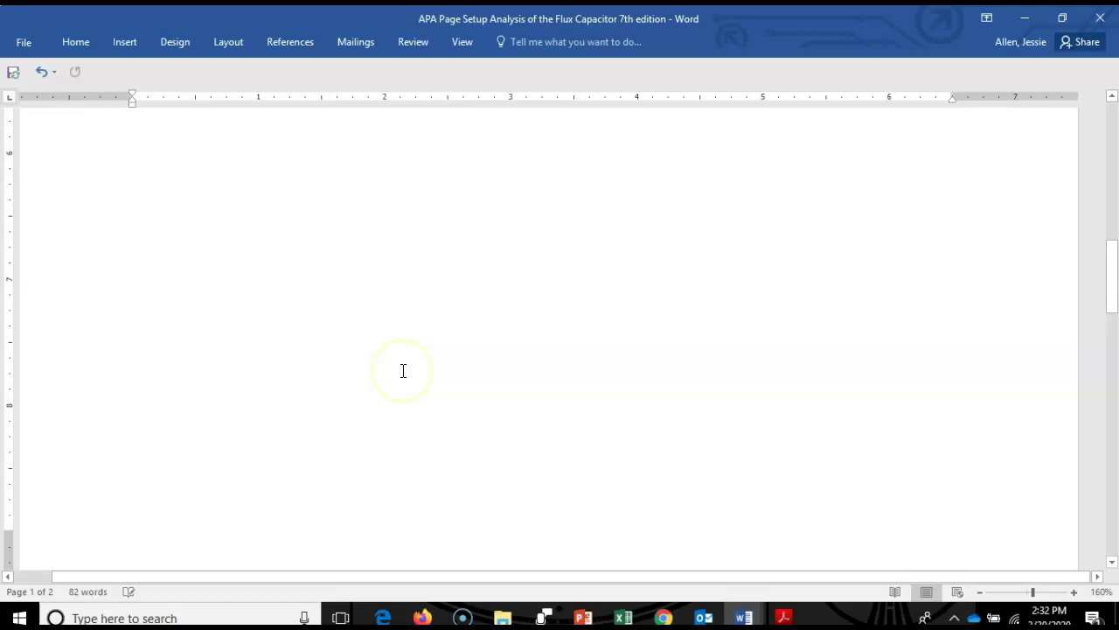
{"action": "scroll", "coordinate": [402, 370], "scroll_direction": "down", "scroll_amount": 1}
{"action": "scroll", "coordinate": [402, 370], "scroll_direction": "down", "scroll_amount": 2}
{"action": "scroll", "coordinate": [400, 370], "scroll_direction": "down", "scroll_amount": 1}
{"action": "scroll", "coordinate": [400, 375], "scroll_direction": "down", "scroll_amount": 1}
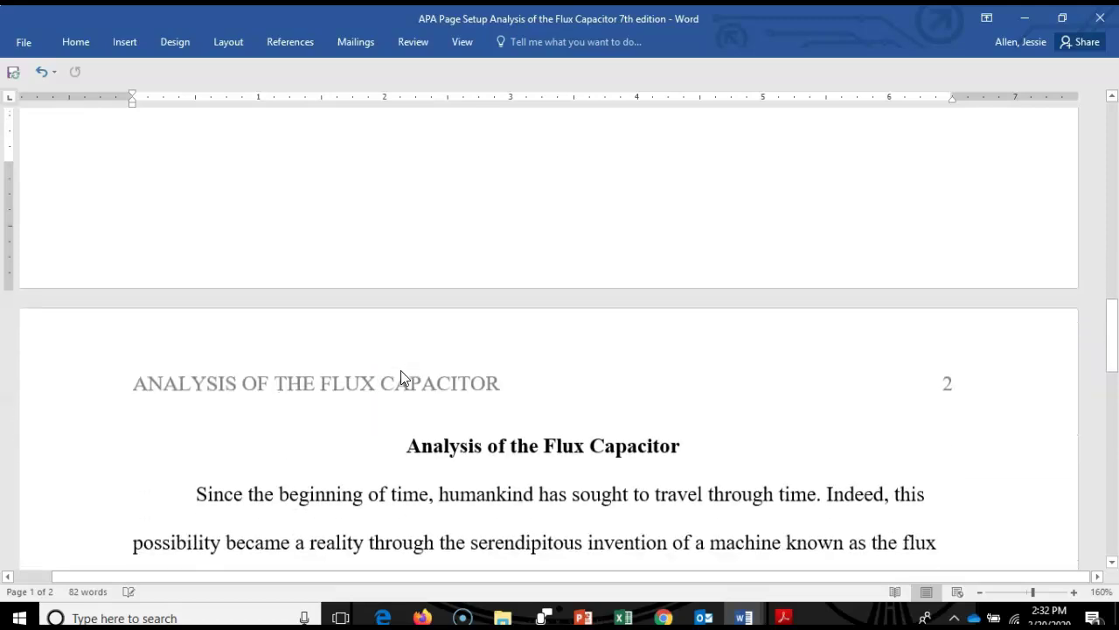